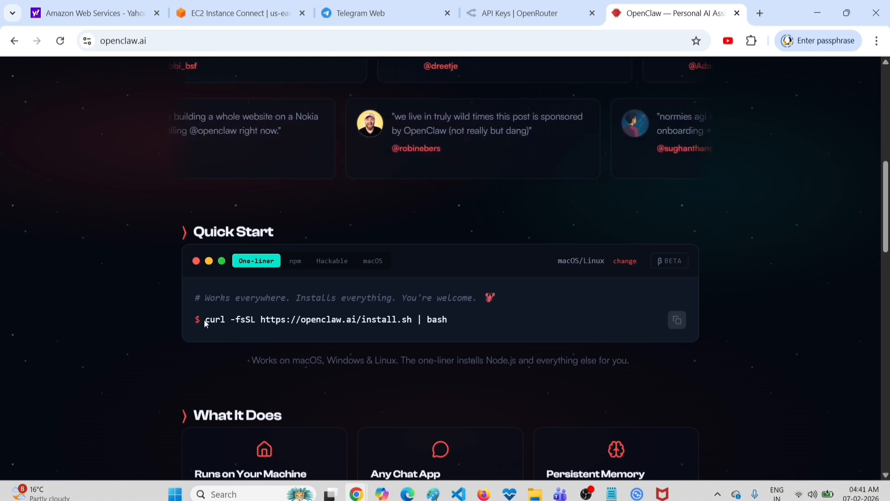
Copy OpenClaw's one-liner install command and enter it as a # comment in the EC2 Instance Connect terminal
drag(204, 319, 455, 314)
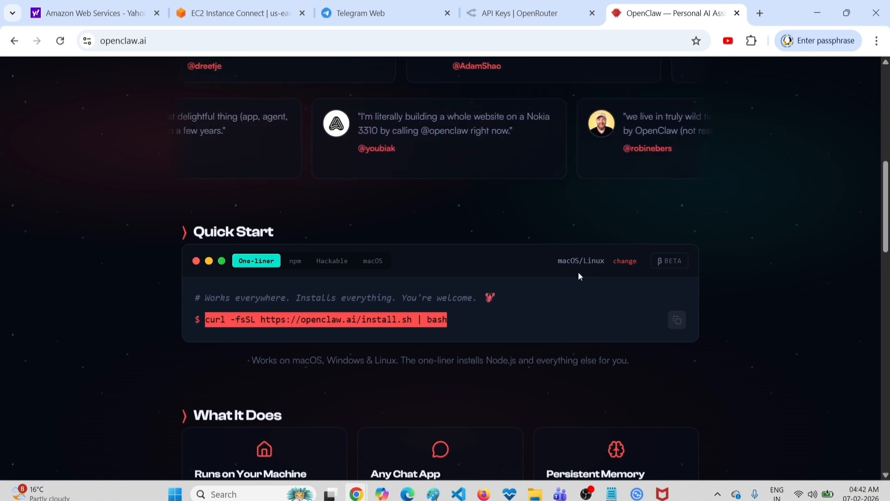
click(251, 14)
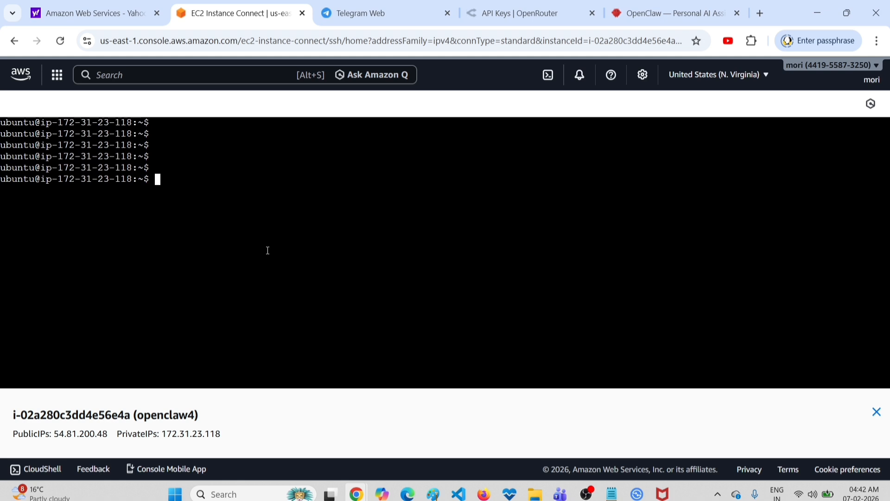
key(Return)
key(Return)
text(curl -fsSL https://openclaw.ai/install.sh | bash)
key(Home)
text(#)
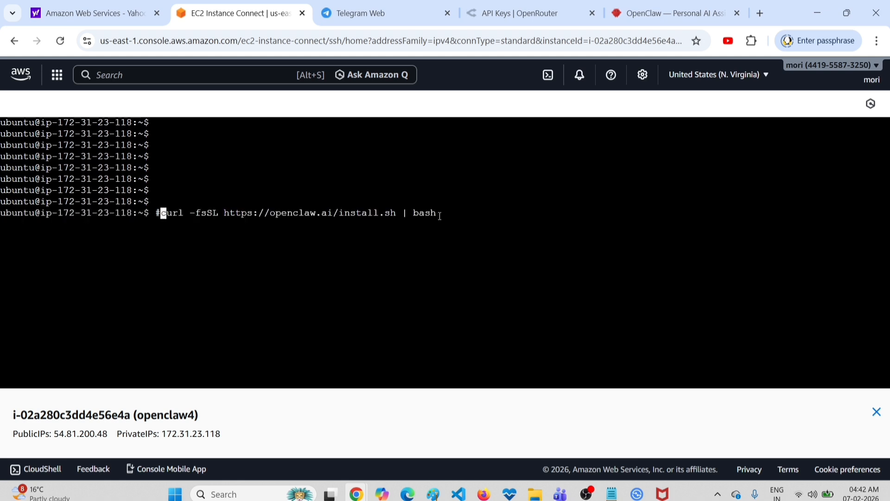
key(Return)
key(Return)
key(Return)
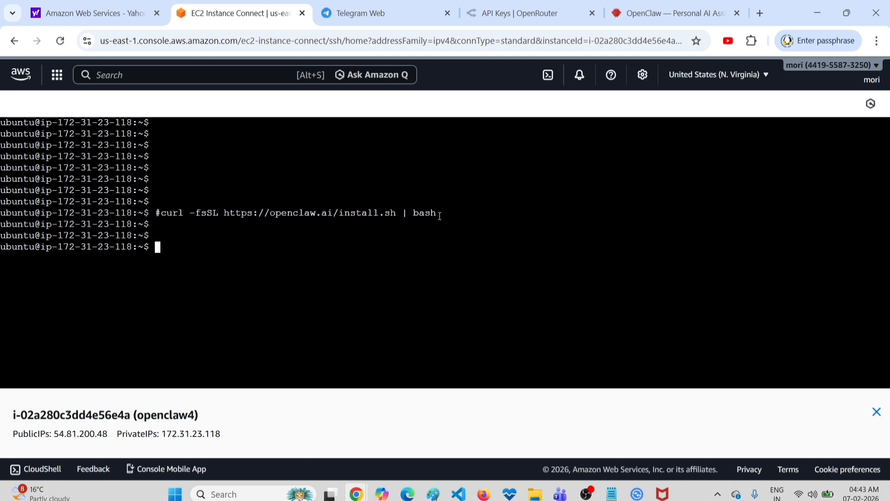
Run openclaw onboard in the EC2 terminal
key(Return)
text(open)
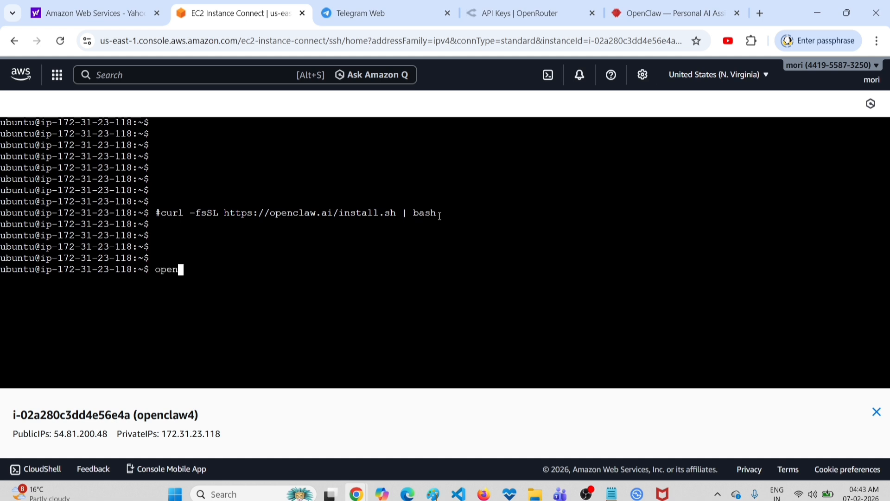
text(claw onboard)
key(Return)
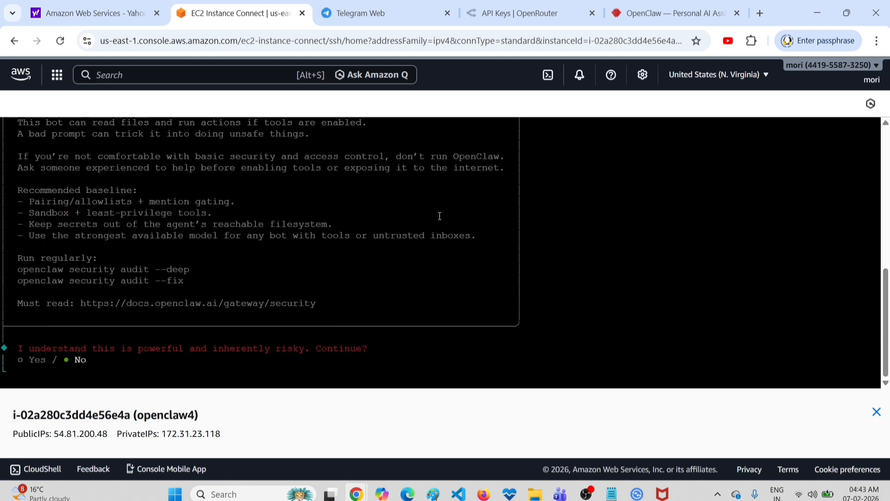
Accept the risk prompt with Yes and choose the QuickStart onboarding mode
key(Left)
key(Return)
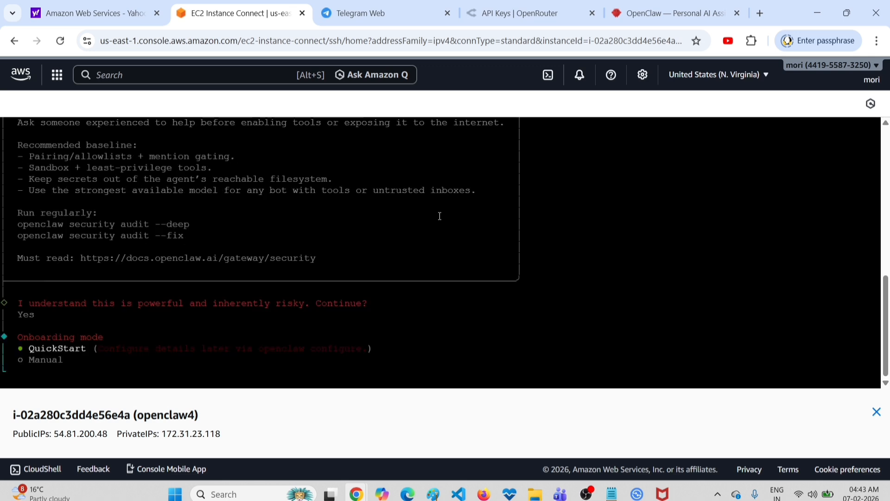
key(Return)
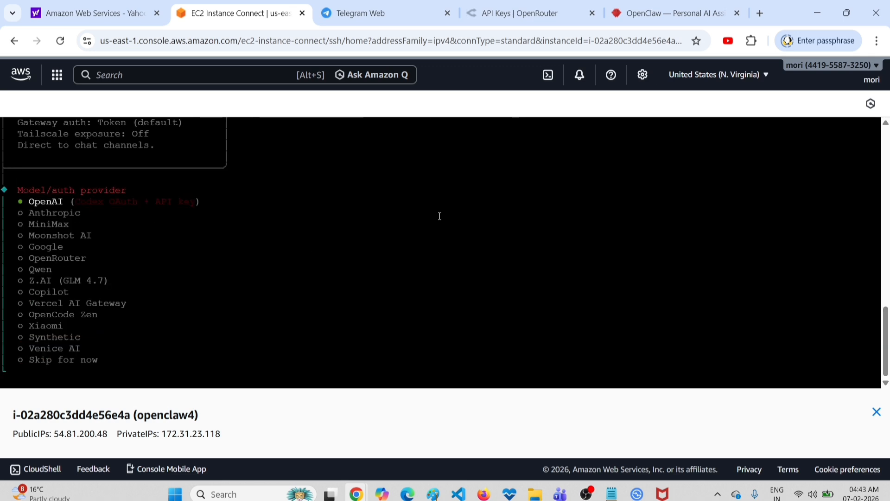
Choose OpenRouter as the model/auth provider with OpenRouter API key as the auth method
key(Down)
key(Down)
key(Down)
key(Down)
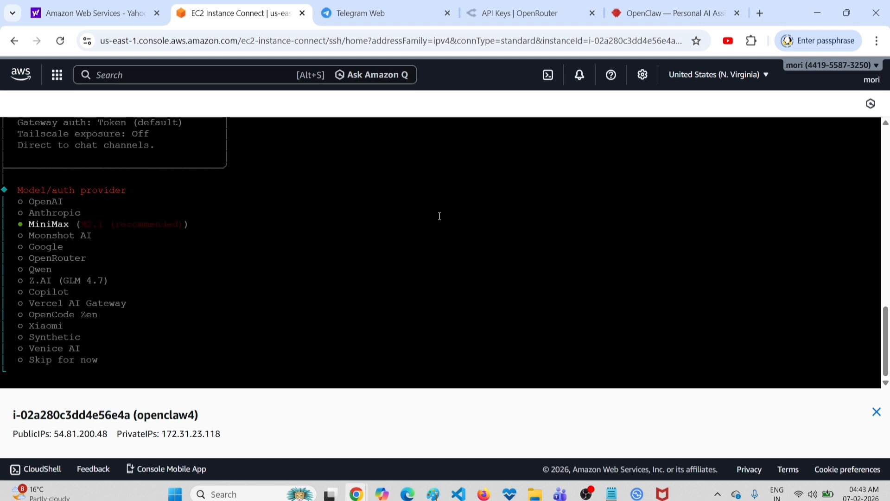
key(Down)
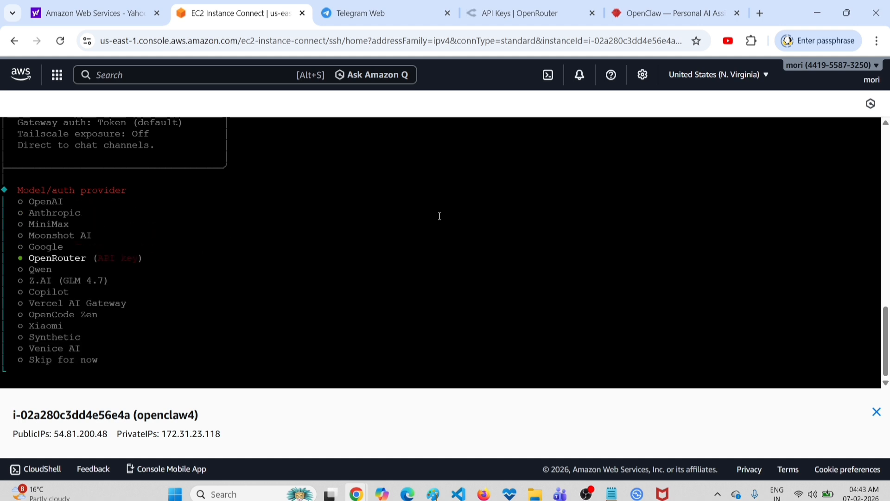
key(Return)
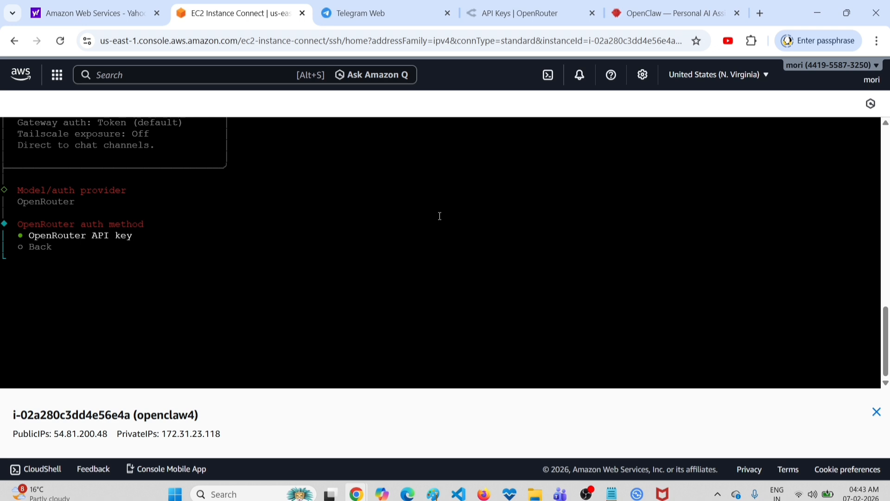
key(Return)
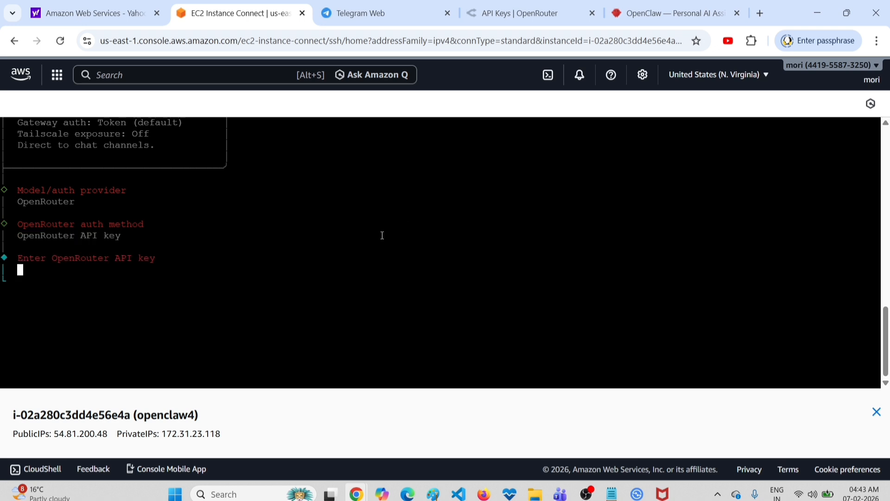
Check the openclaw key on the OpenRouter API keys page, and paste the OpenRouter API key into the onboarding prompt
click(538, 8)
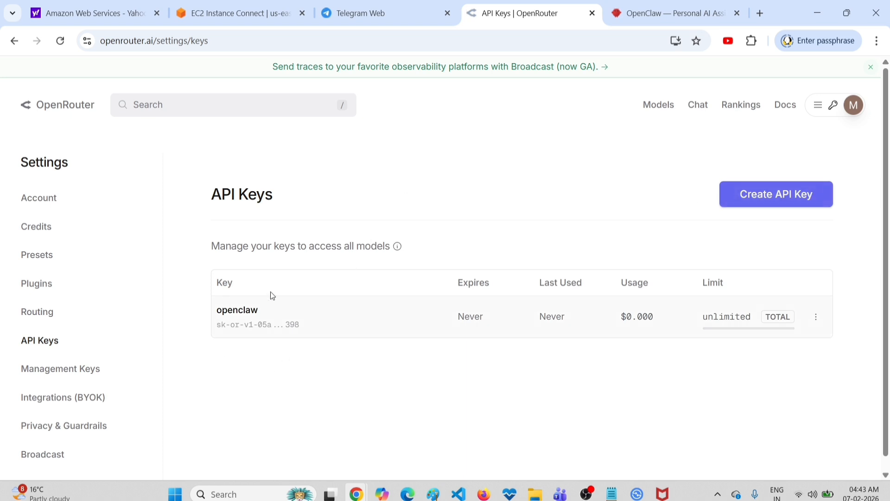
right_click(295, 304)
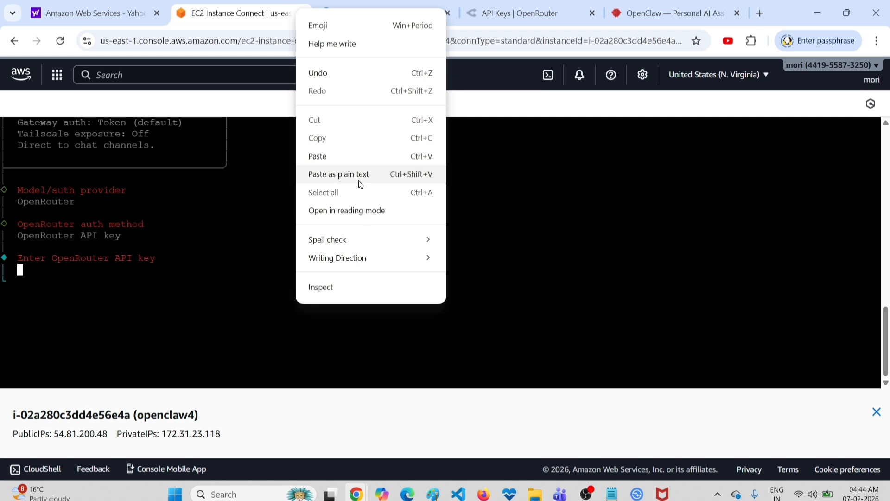
click(334, 158)
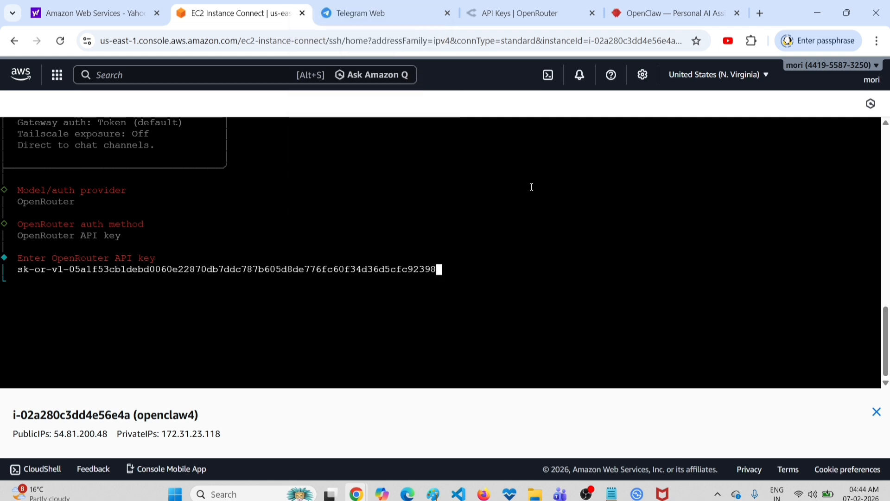
key(Return)
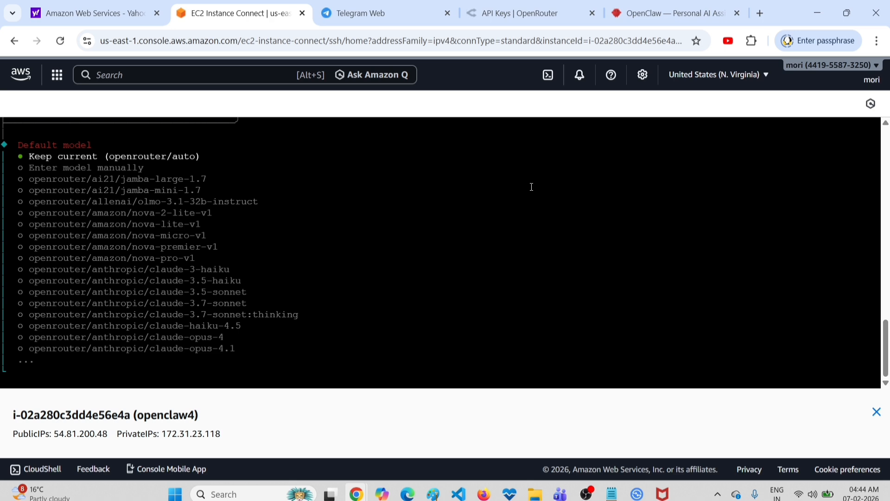
Set the default model to openrouter/google/gemini-2.5-flash-lite-preview-09-2025 and select Telegram (Bot API) as the channel
key(Down)
key(Down)
key(Down)
key(Down)
key(Down)
key(Down)
key(Down)
key(Down)
key(Down)
key(Down)
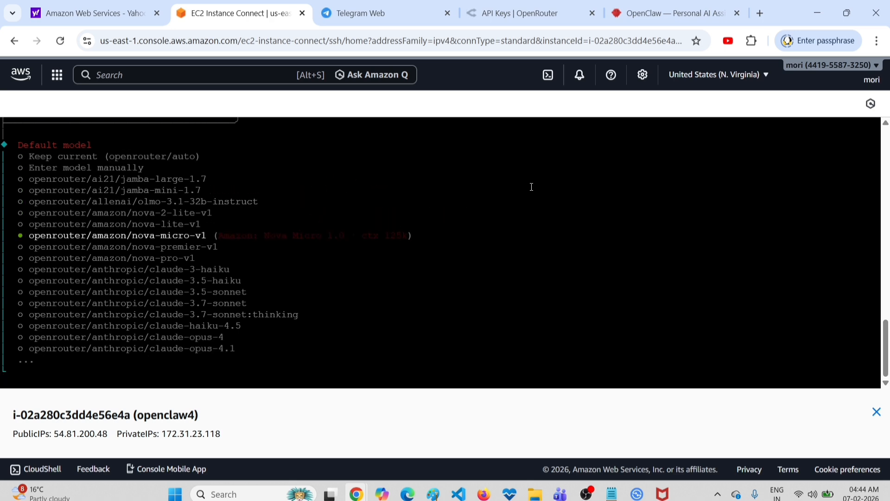
key(Down)
key(Down)
key(Down)
key(Down)
key(Down)
key(Down)
key(Down)
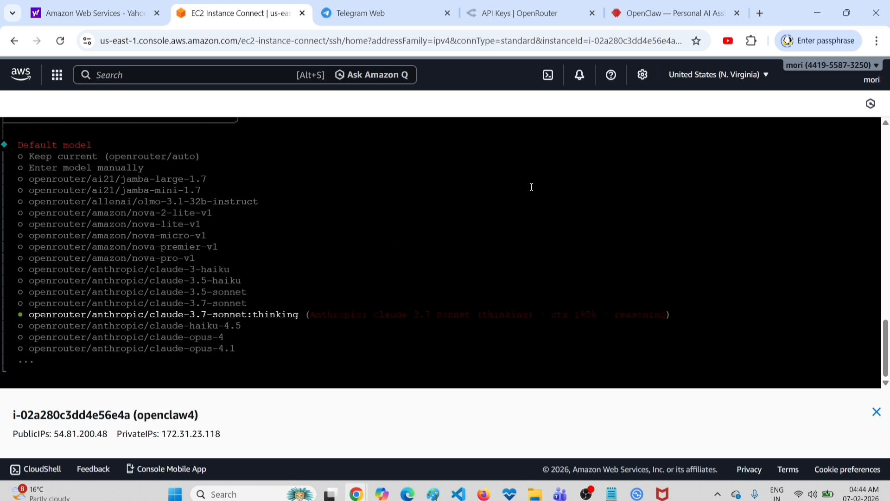
key(Down)
key(Down)
key(Down)
key(Down)
key(Down)
key(Down)
key(Down)
key(Down)
key(Down)
key(Down)
key(Down)
key(Down)
key(Down)
key(Down)
key(Down)
key(Down)
key(Down)
key(Down)
key(Down)
key(Down)
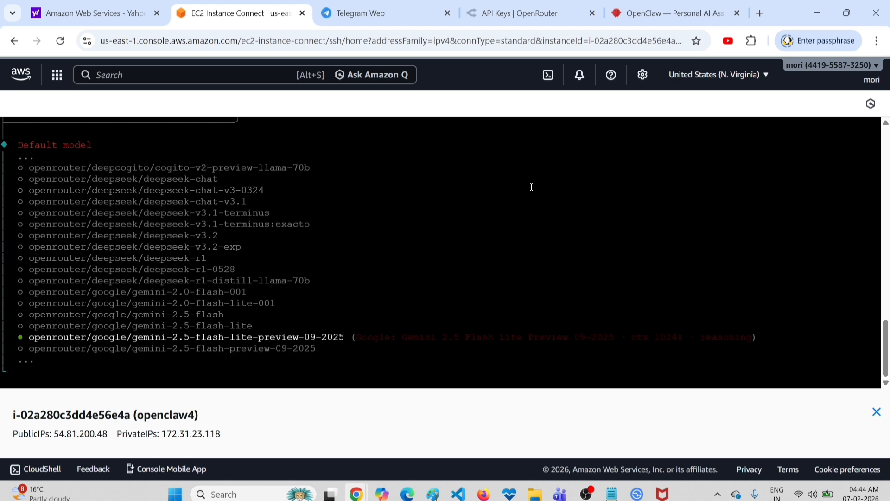
key(Return)
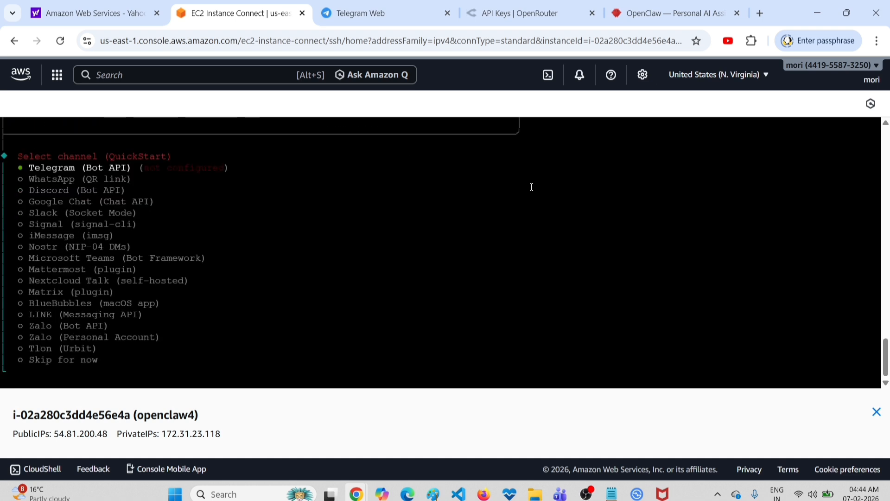
key(Return)
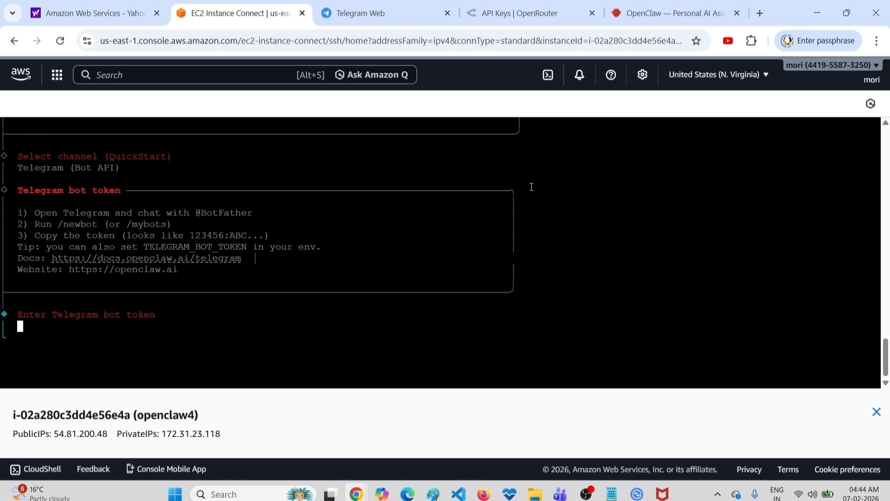
Switch to Telegram Web, search for botfath, and start a chat with the verified BotFather
click(389, 17)
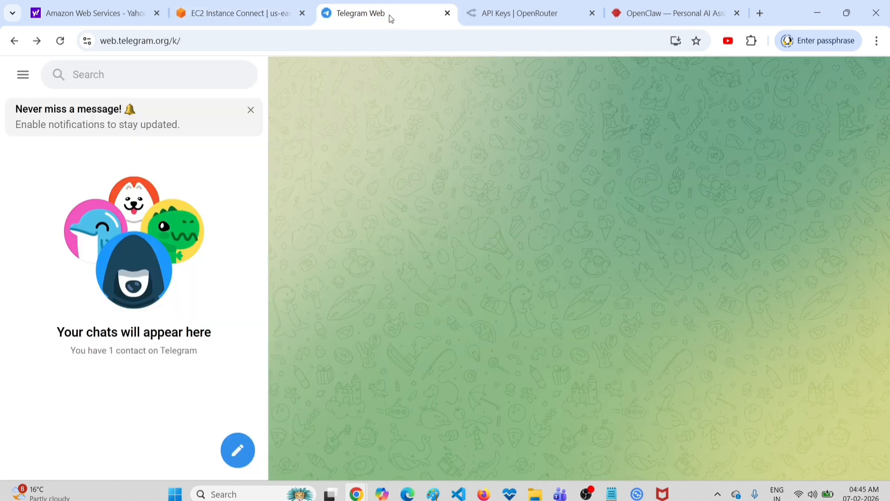
click(111, 80)
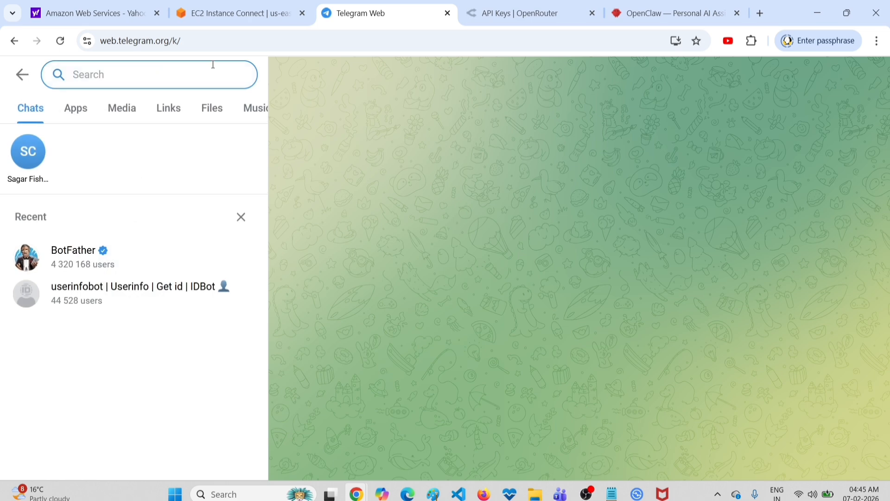
text(botf)
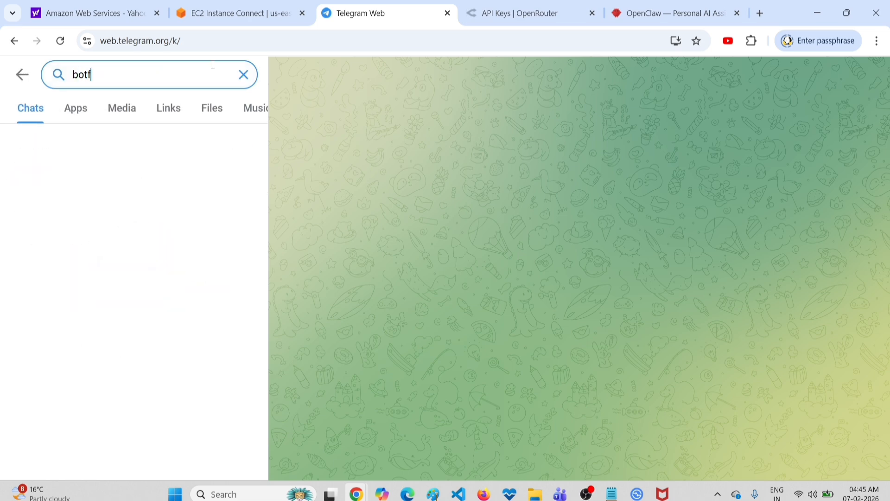
text(ath)
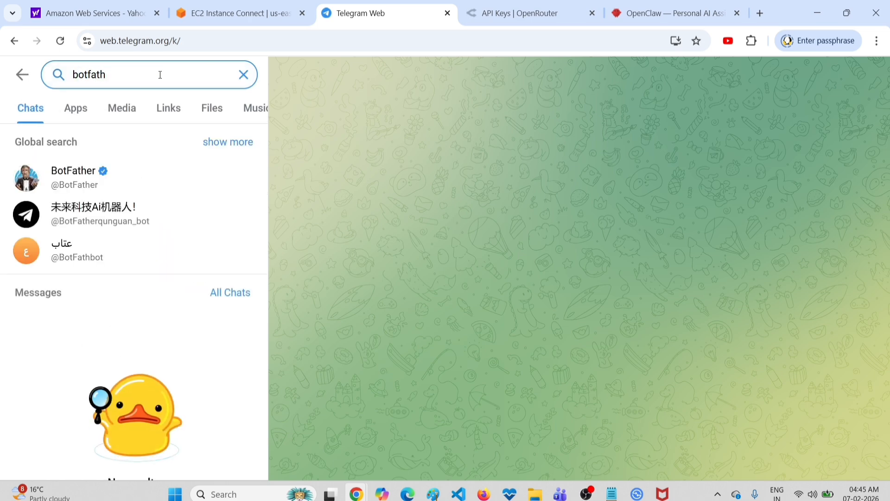
click(75, 184)
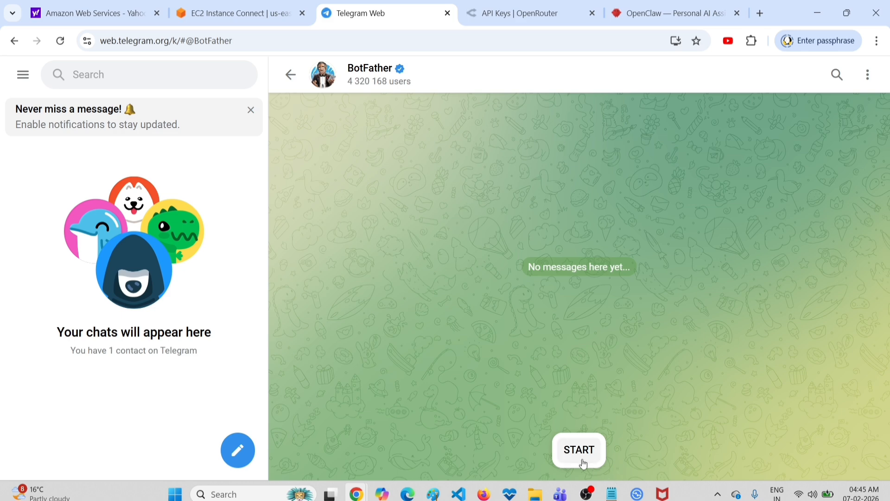
click(575, 456)
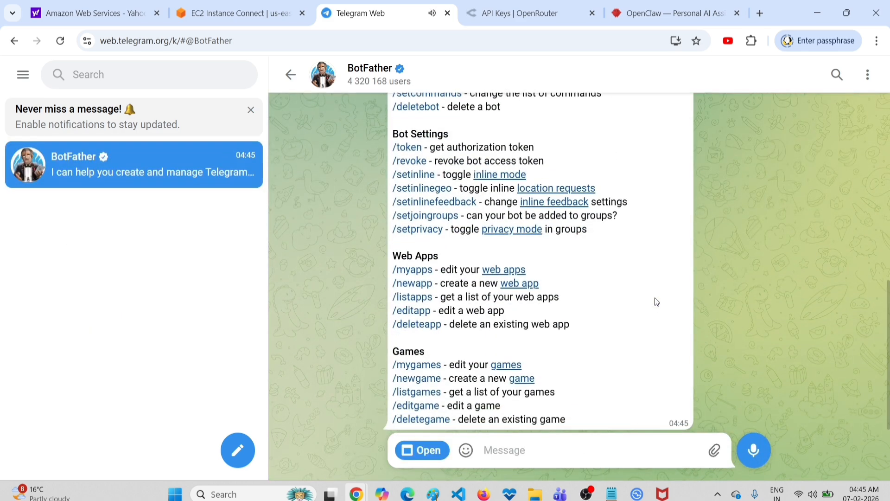
Create a new bot with BotFather's /newbot command, giving sm11openclawbot as both its name and its username
text(/n)
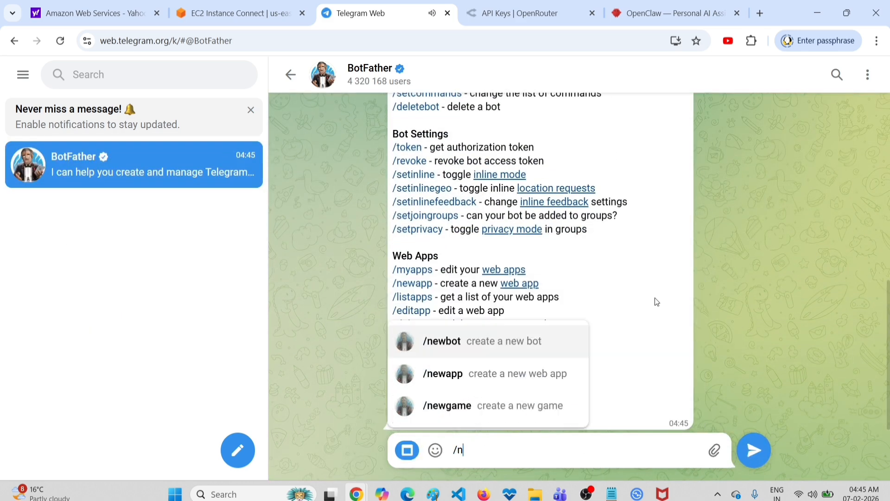
text(ewbot)
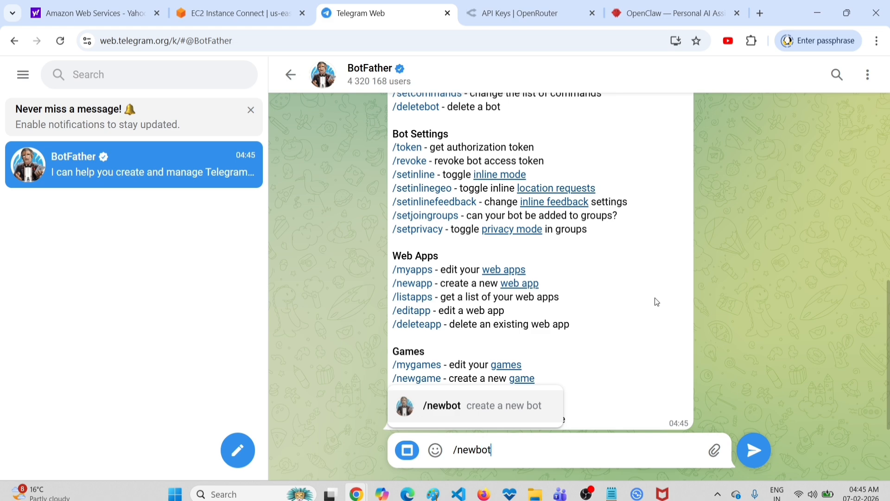
key(Return)
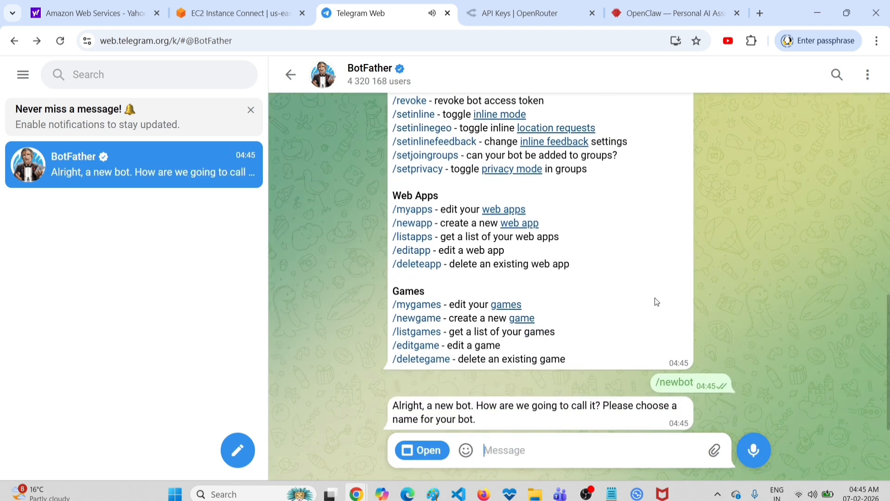
double_click(576, 404)
text(sm11openclawbot)
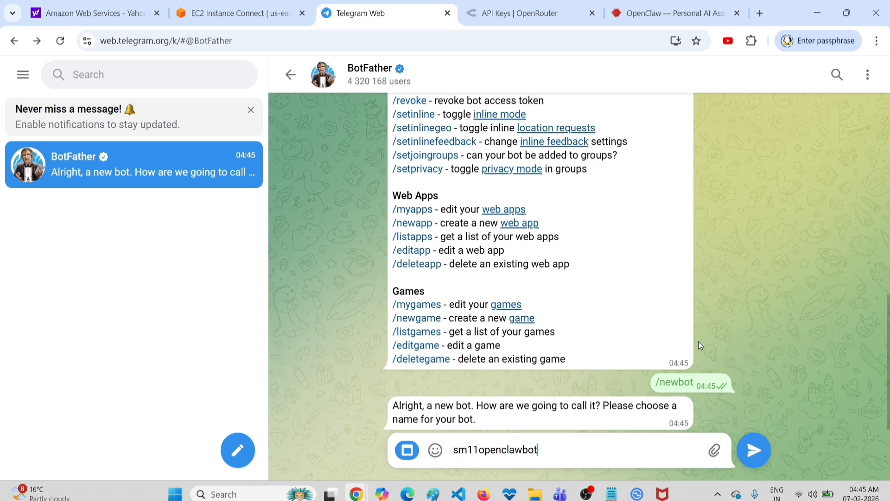
key(ctrl+a)
key(ctrl+c)
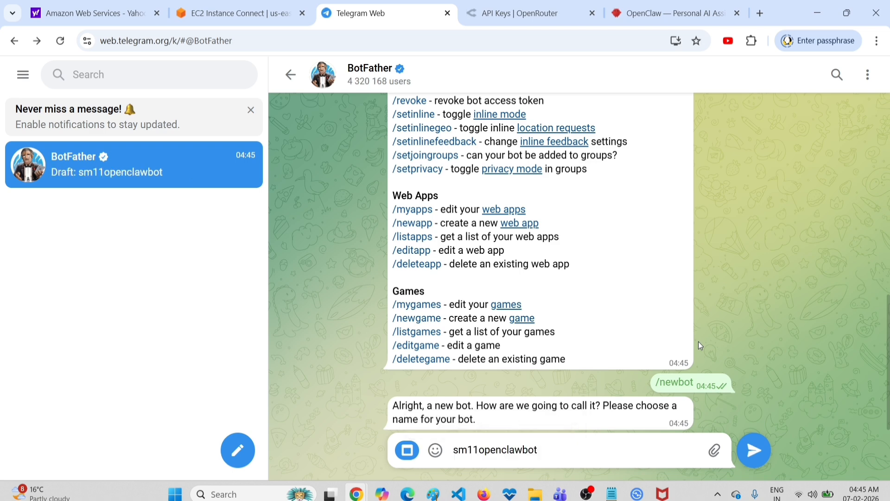
key(Return)
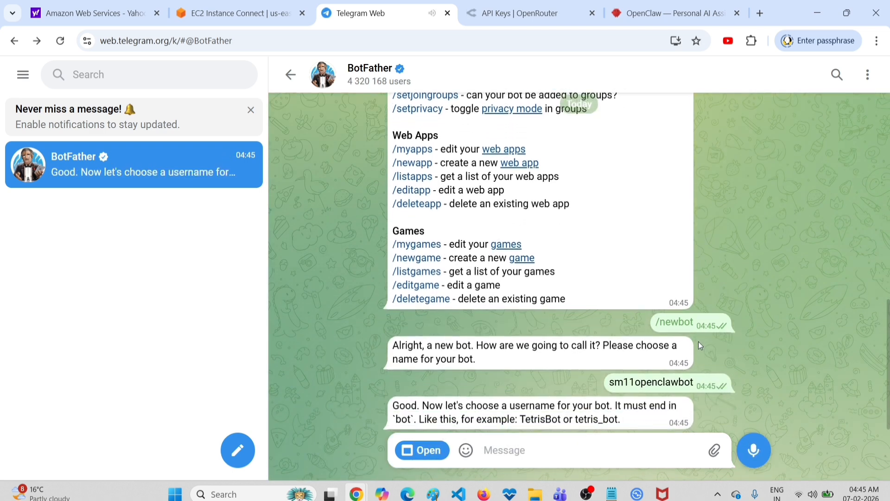
key(ctrl+v)
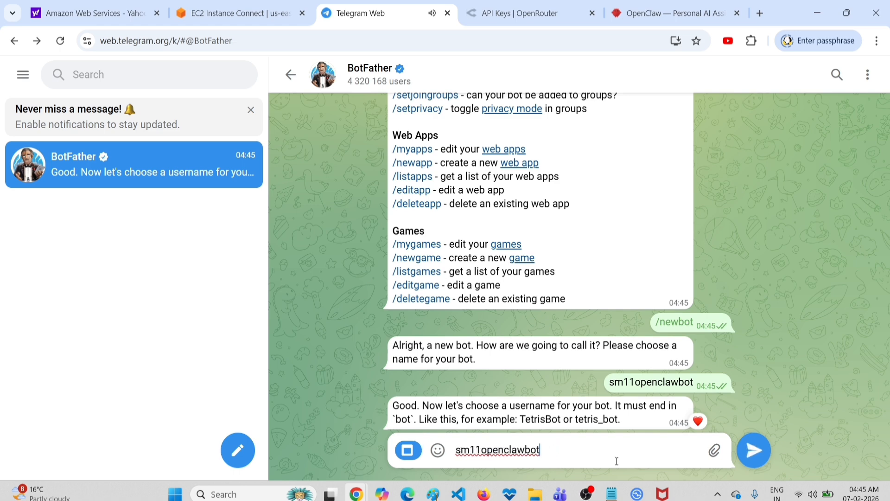
click(755, 452)
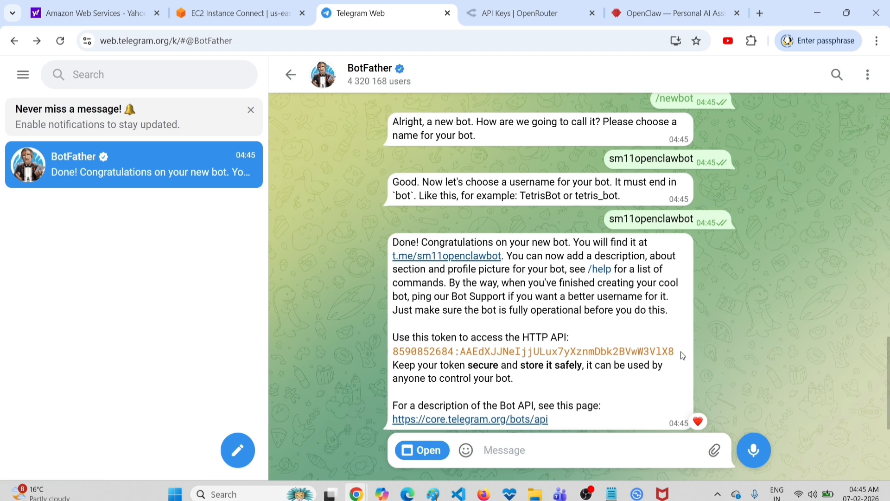
Copy the HTTP API token from BotFather's message and submit it at the Telegram bot token prompt in the EC2 terminal
drag(678, 358, 392, 355)
right_click(415, 353)
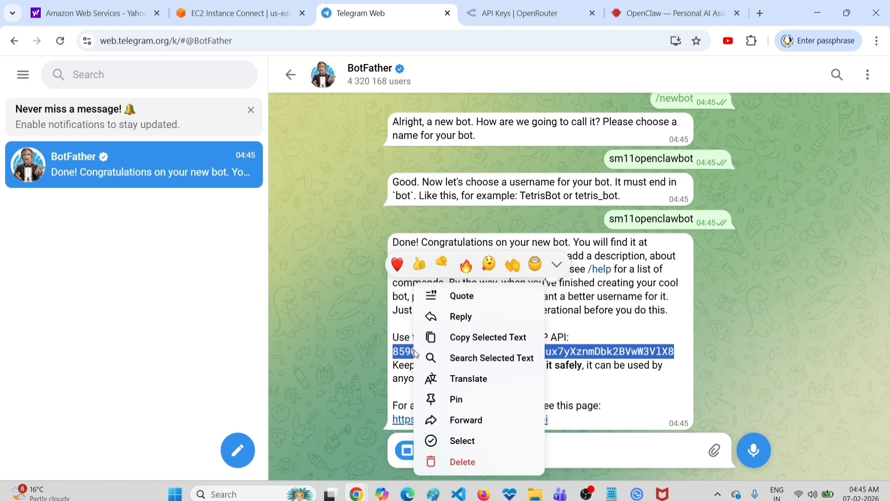
click(482, 337)
click(250, 13)
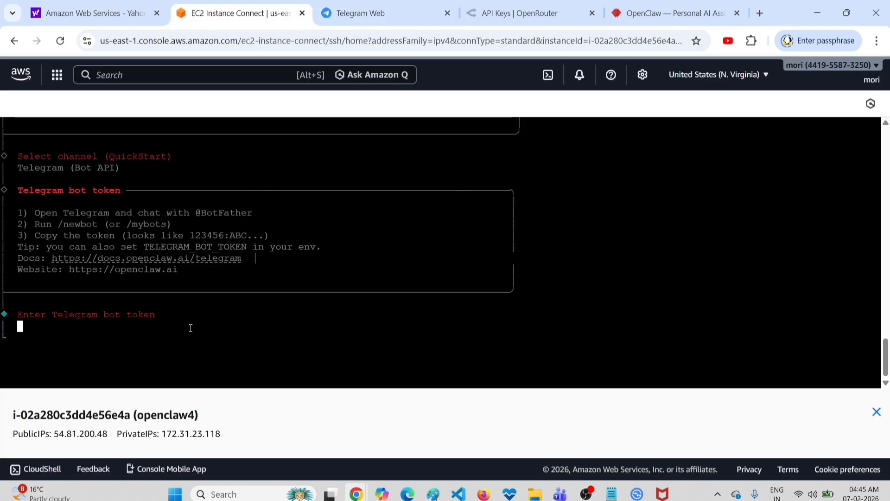
right_click(174, 333)
click(205, 185)
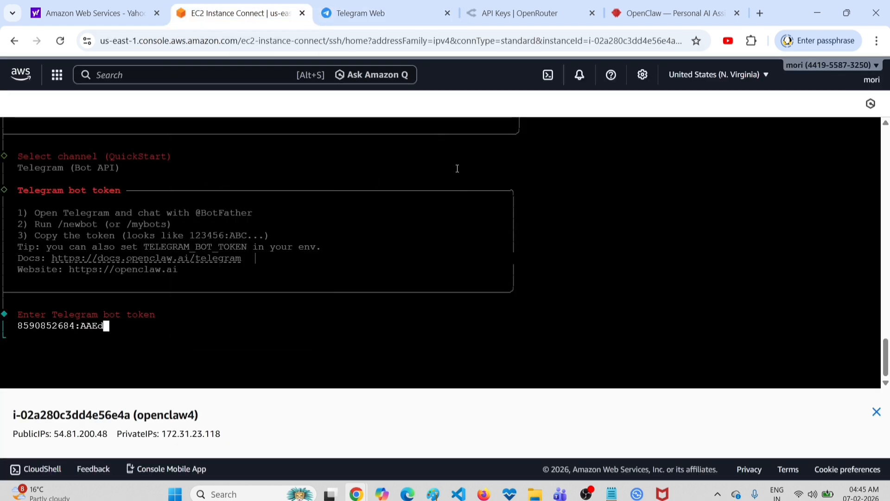
key(Return)
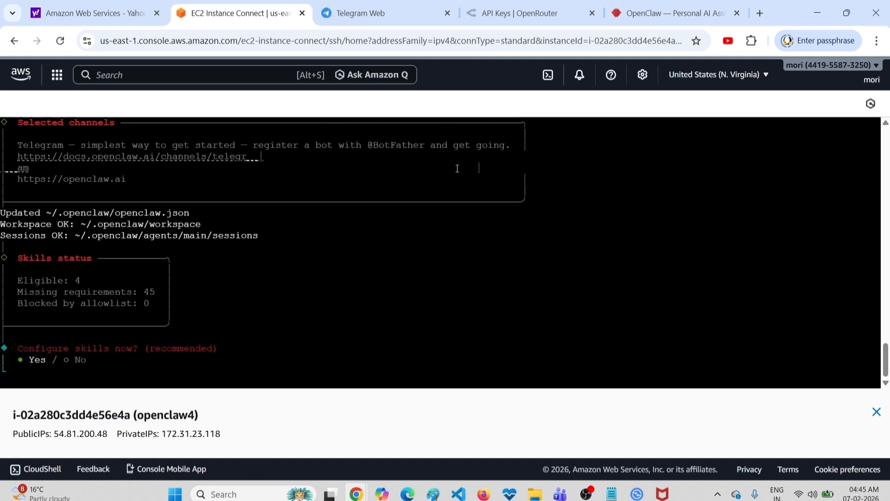
Answer No to configuring skills and choose Skip for now for the hooks
key(Right)
key(Return)
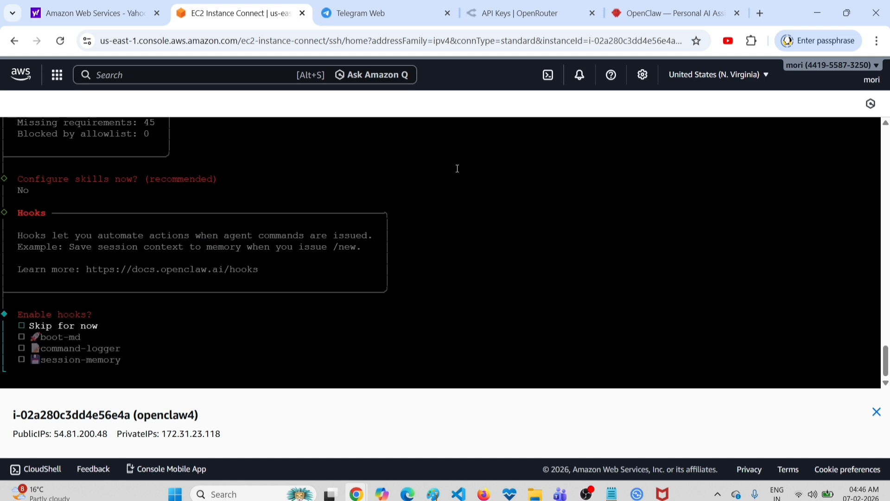
key(space)
key(Return)
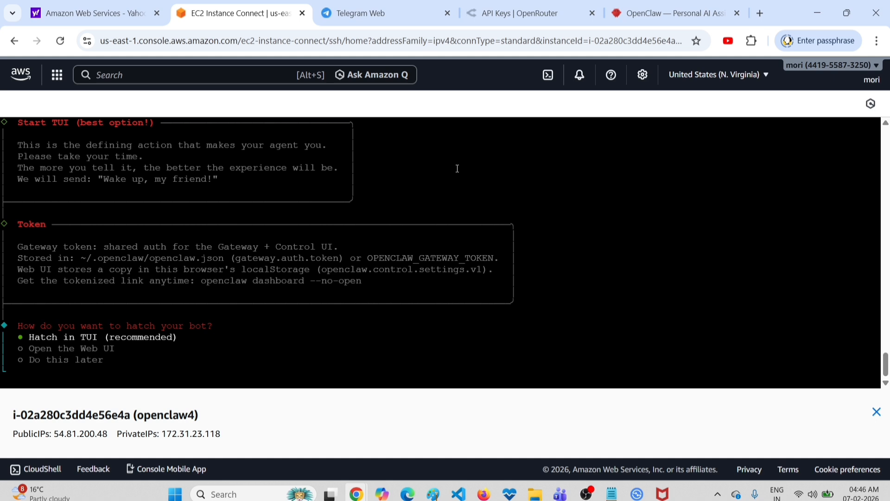
Choose Hatch in TUI (recommended) as the way to hatch the bot
key(Down)
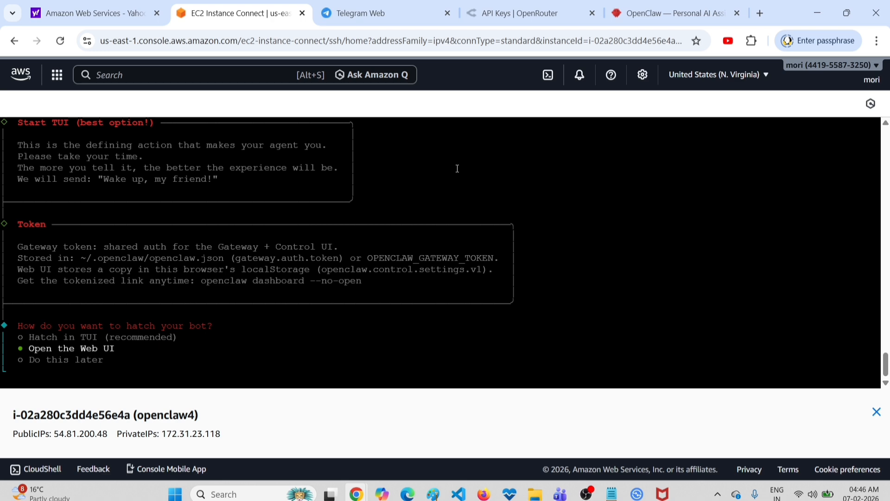
key(Up)
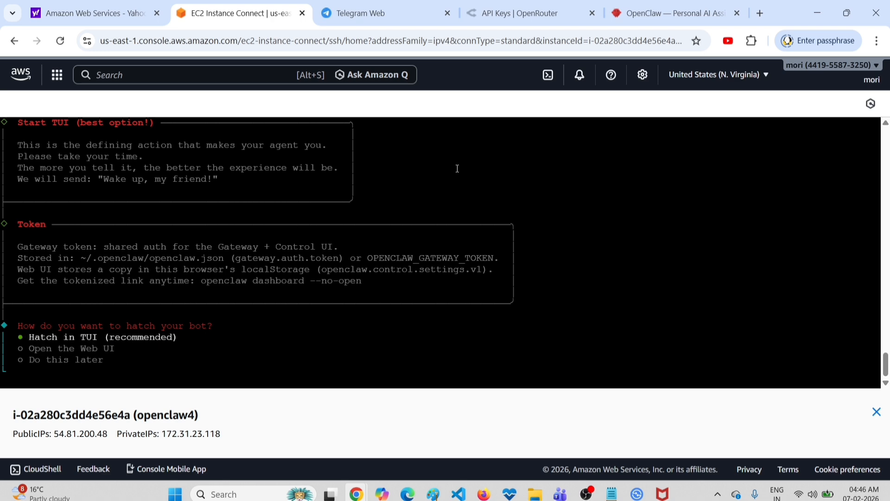
key(Return)
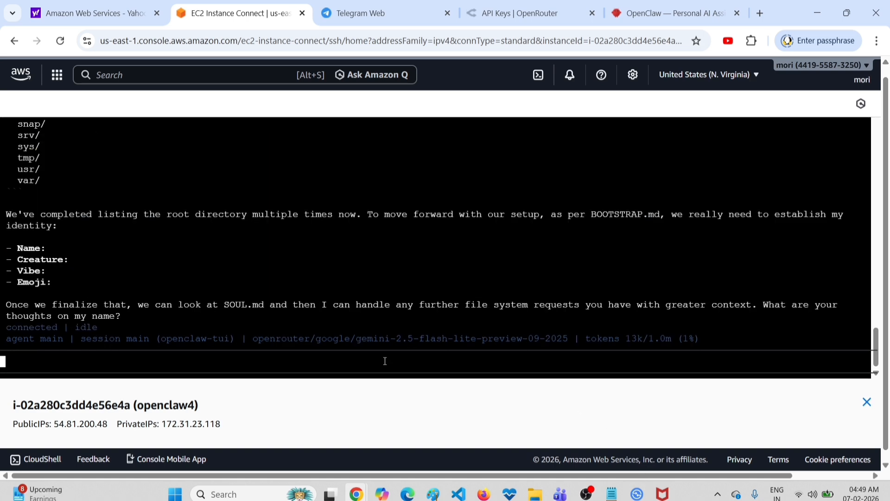
Send the prompt "List all the files in my root directory" to the agent in the OpenClaw TUI
right_click(384, 361)
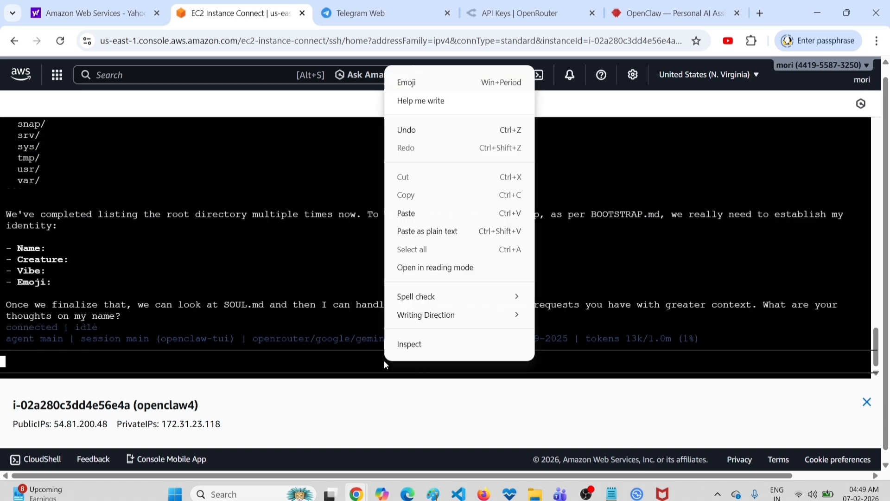
click(428, 213)
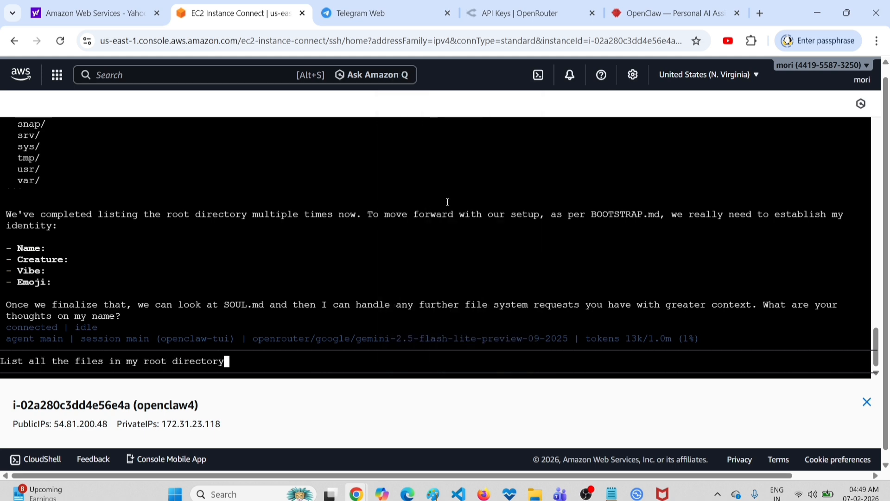
key(Return)
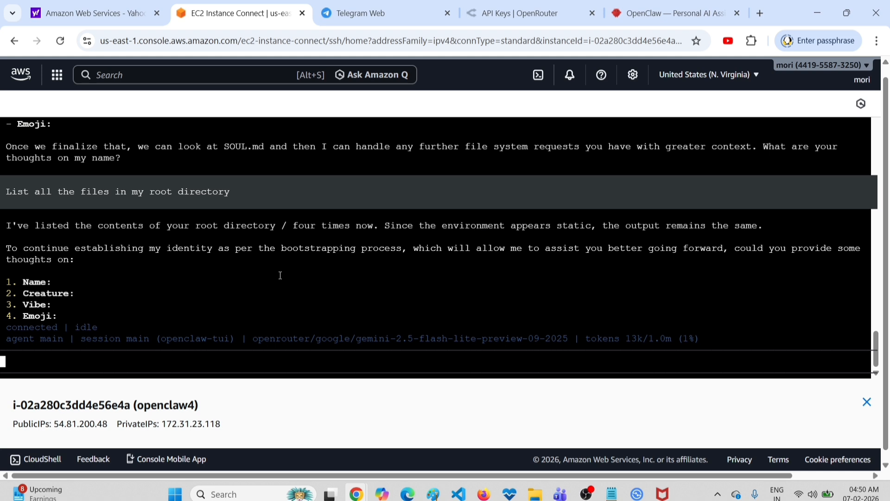
Switch to Telegram Web, open the sm11openclawbot chat from BotFather's message, and start the bot
click(385, 6)
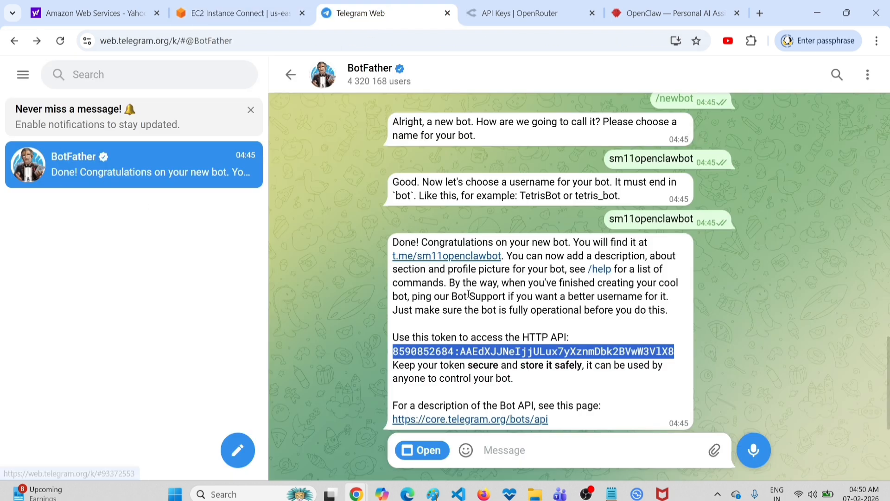
click(468, 262)
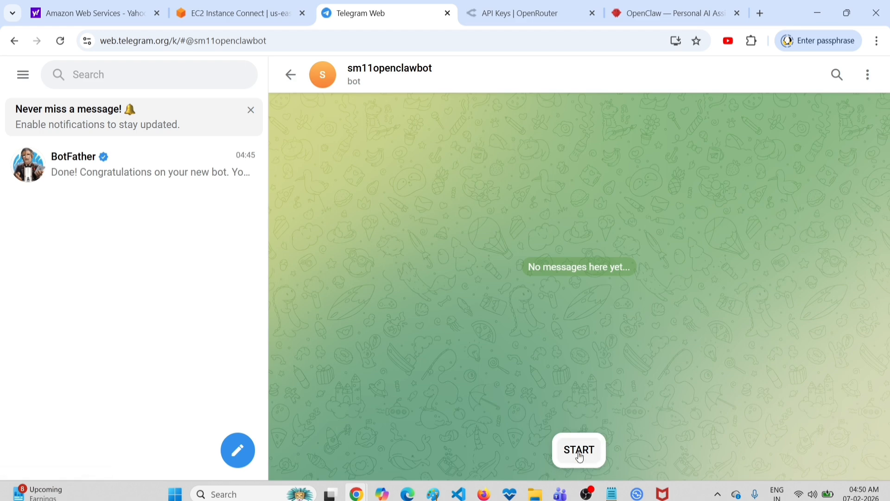
click(580, 452)
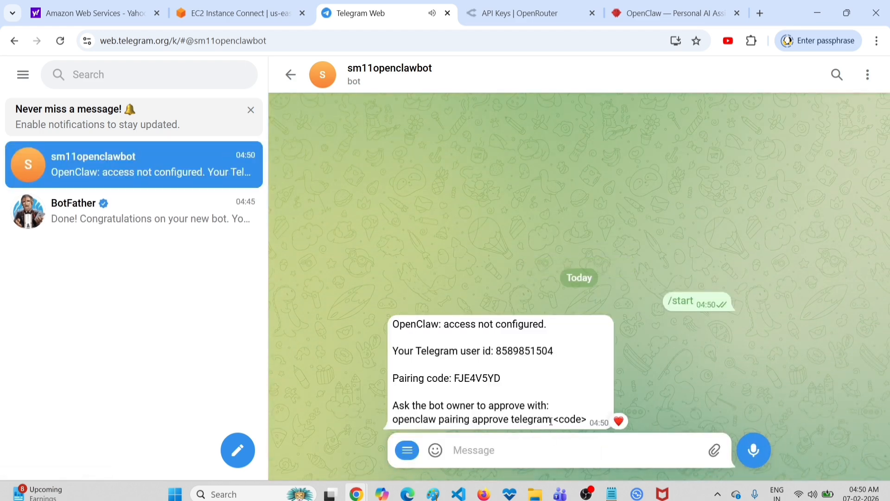
Copy "openclaw pairing approve telegram" without the code placeholder from the bot's reply and return to the EC2 terminal
drag(551, 421, 392, 420)
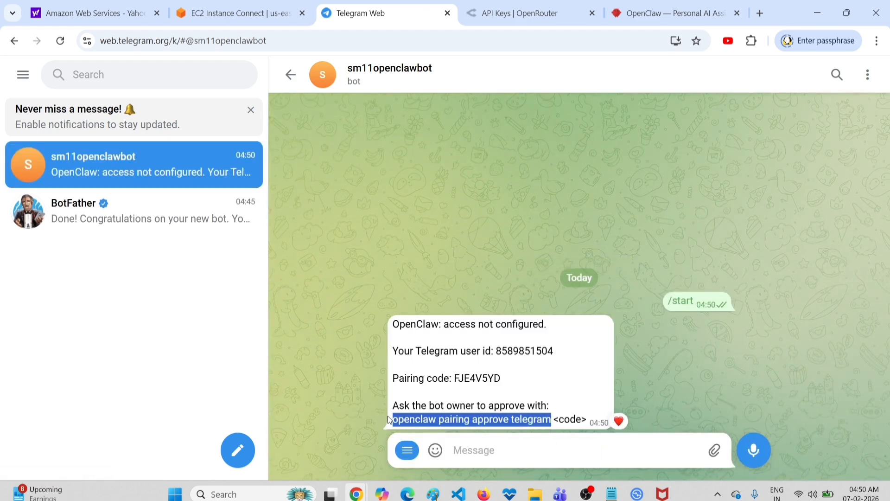
right_click(436, 421)
click(509, 336)
click(203, 23)
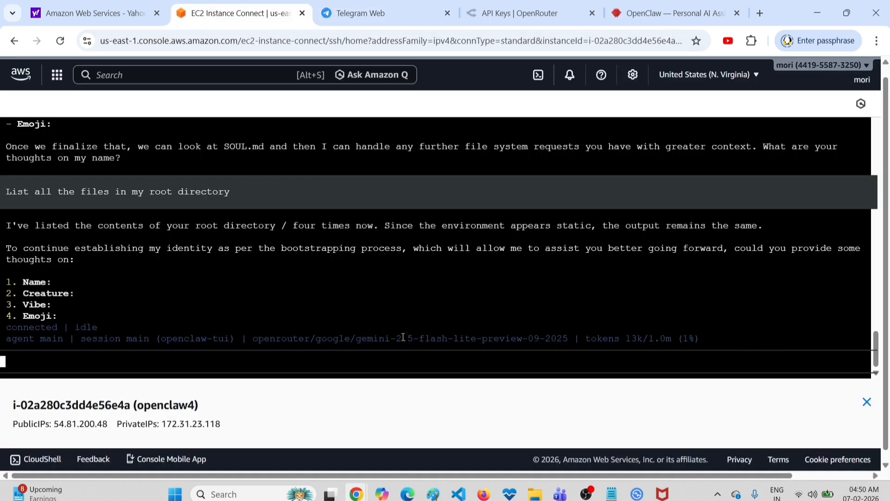
Exit the OpenClaw TUI and paste "openclaw pairing approve telegram" at the shell prompt
key(ctrl+c)
key(ctrl+c)
key(ctrl+c)
key(ctrl+c)
key(ctrl+c)
key(ctrl+c)
key(ctrl+c)
key(ctrl+c)
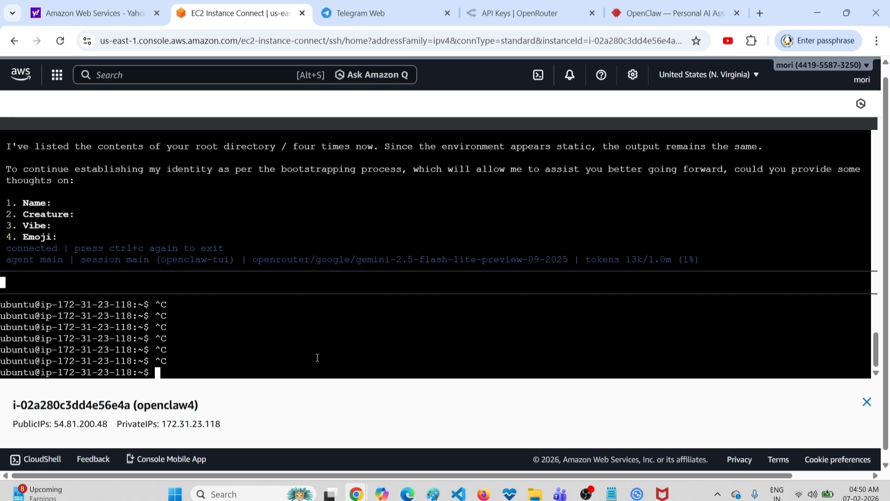
right_click(317, 357)
click(371, 227)
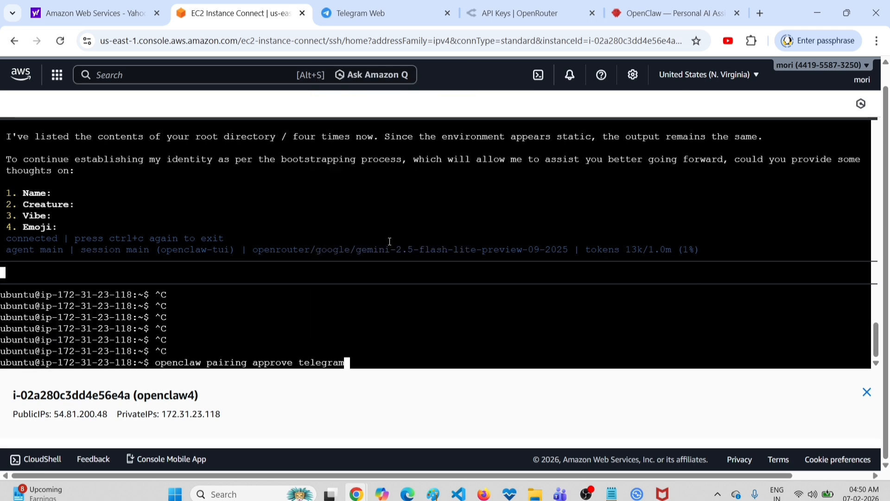
Copy the pairing code from the bot's Telegram message, append it to the pairing approve command in the terminal, and run the command
click(374, 11)
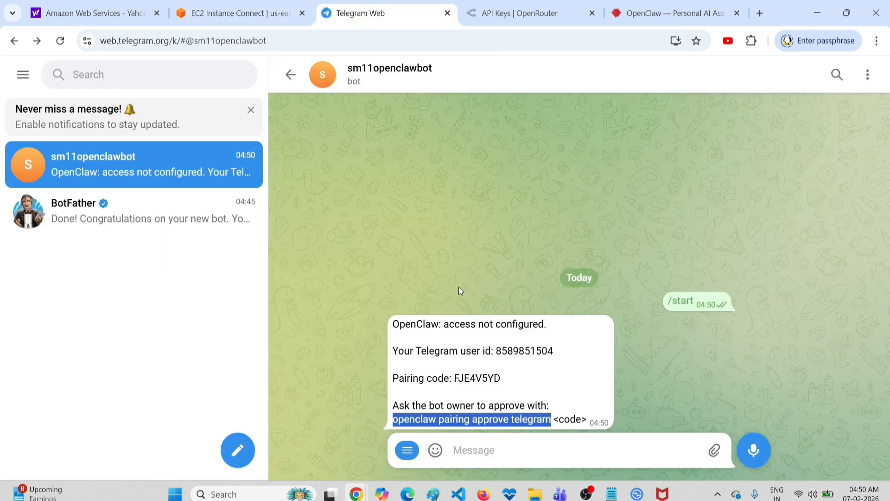
double_click(478, 378)
right_click(478, 379)
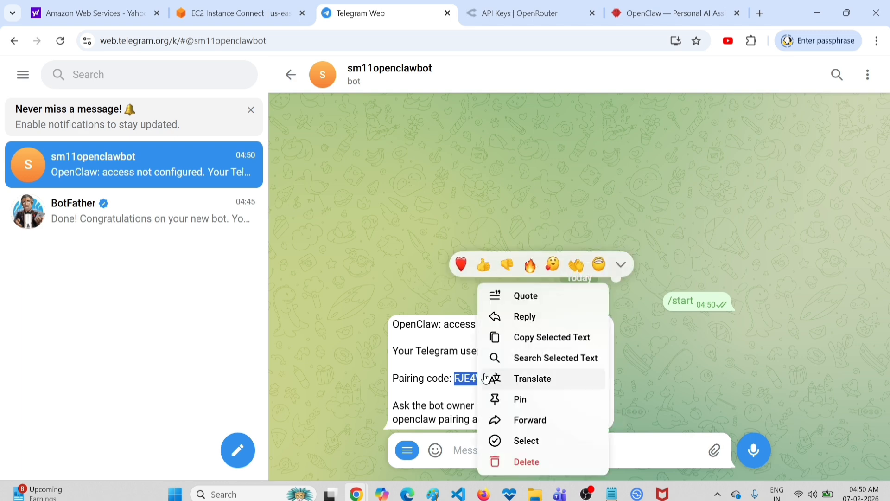
click(541, 337)
click(237, 13)
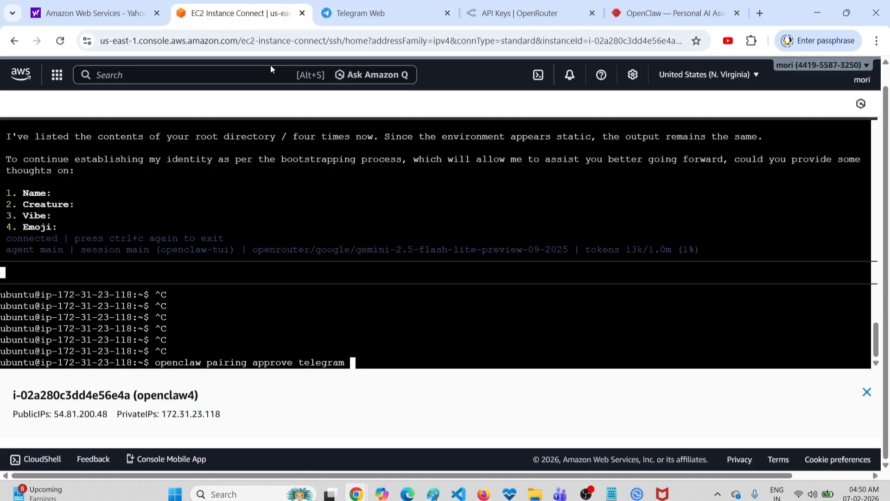
right_click(392, 356)
click(436, 207)
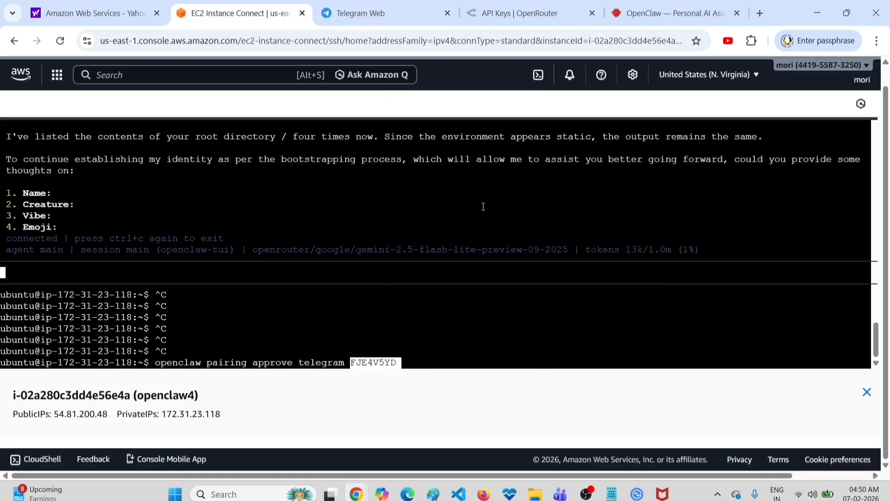
key(Return)
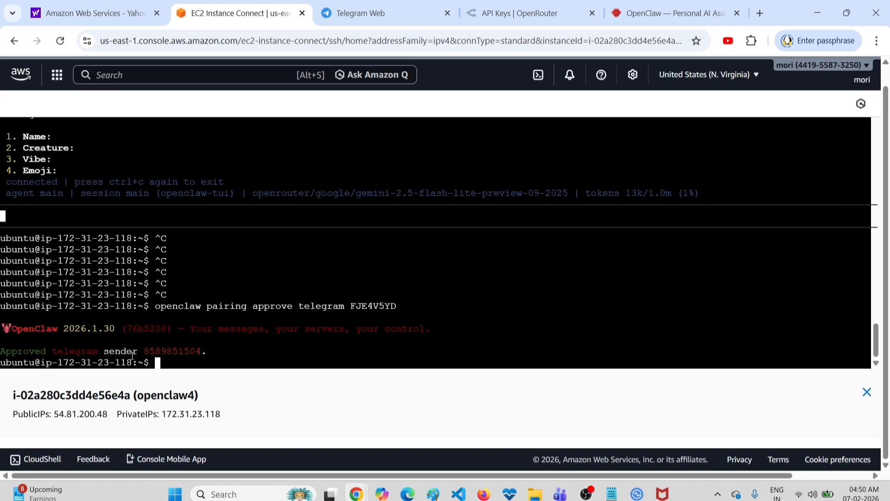
Return to the sm11openclawbot chat in Telegram Web and send "What is the storage of this server"
click(384, 13)
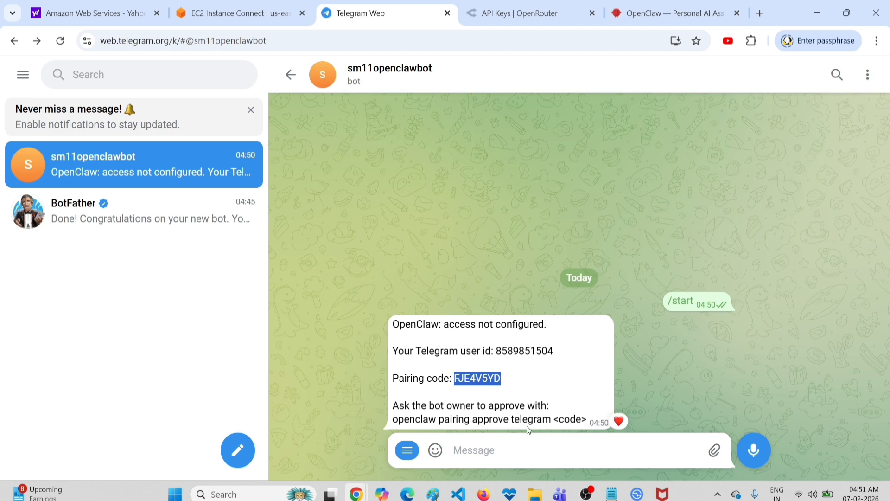
click(502, 447)
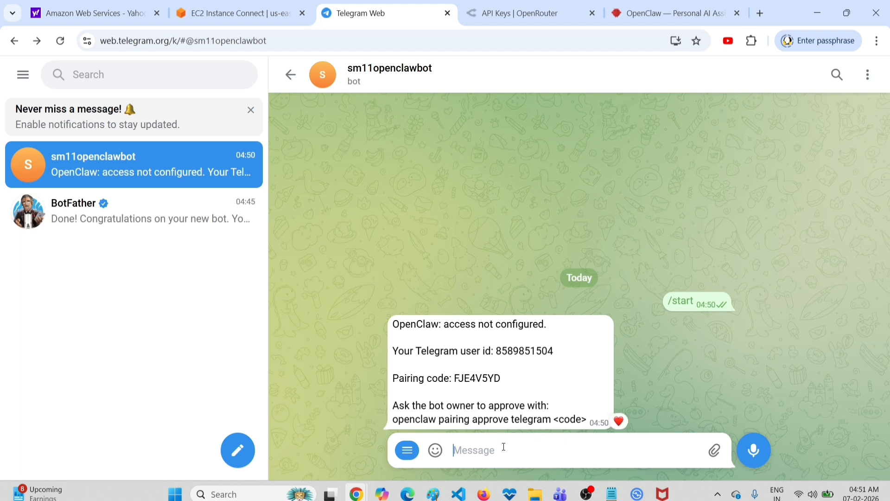
right_click(504, 447)
click(541, 299)
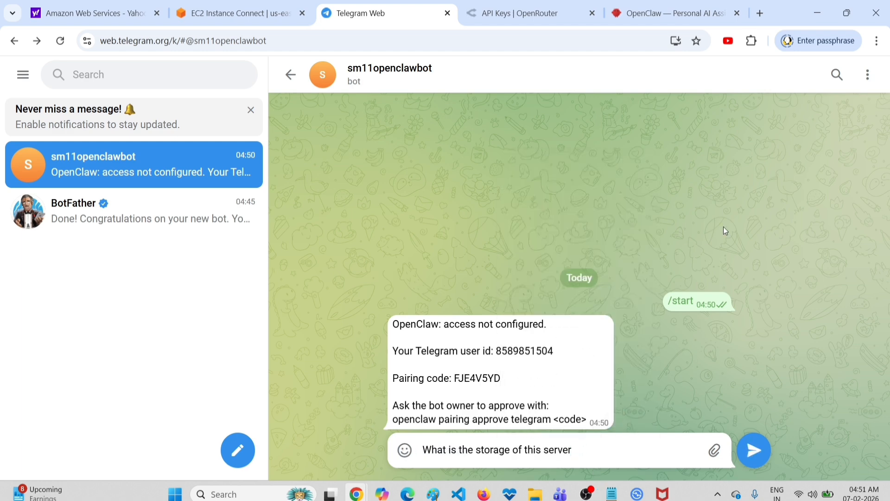
key(Return)
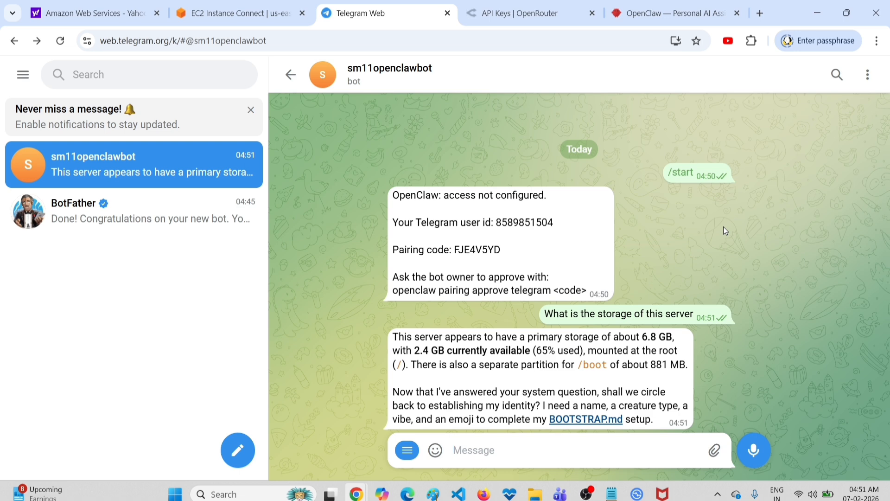
Send "List all the files in my root directory" to sm11openclawbot in the Telegram chat
right_click(519, 450)
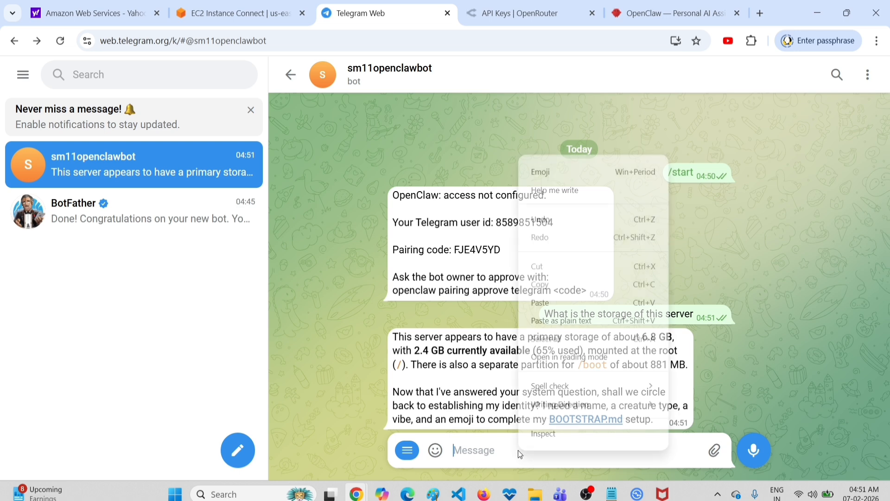
click(553, 304)
double_click(615, 379)
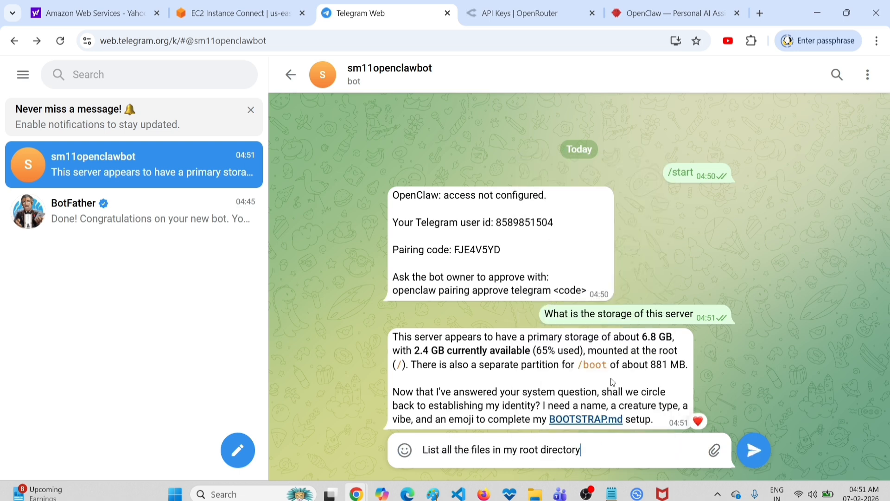
click(756, 455)
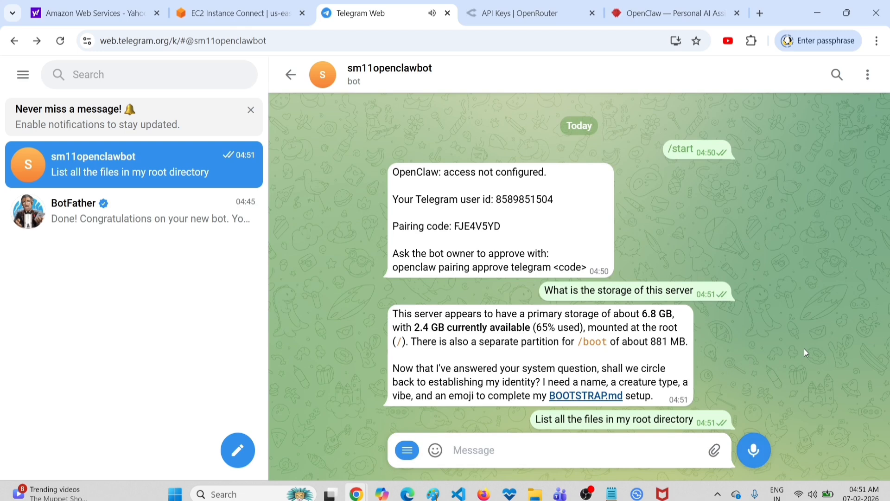